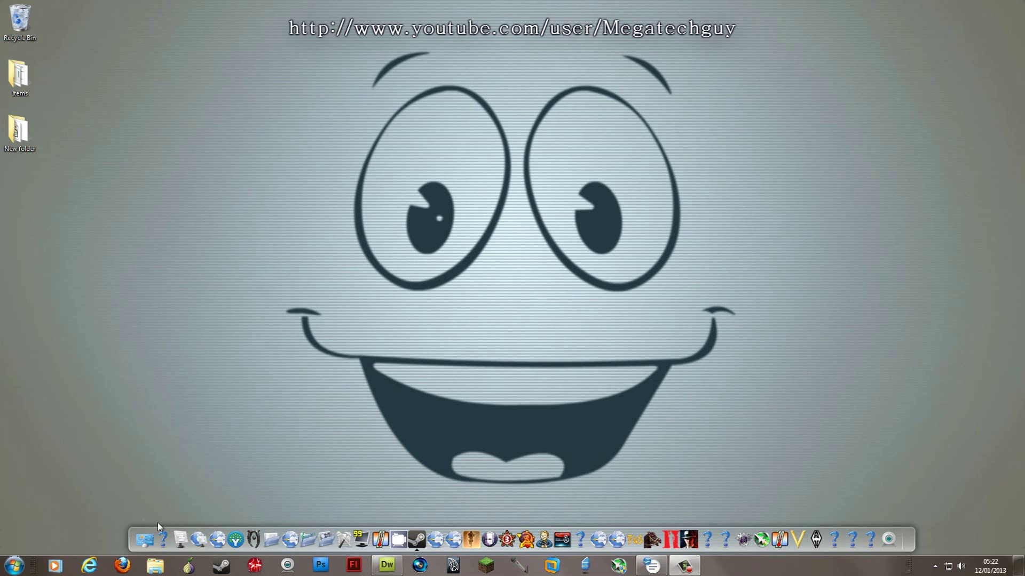
Open the FALLOUT configuration file from the Fallout3 folder inside My Games in the Documents library
{"action": "left_click", "coordinate": [398, 540]}
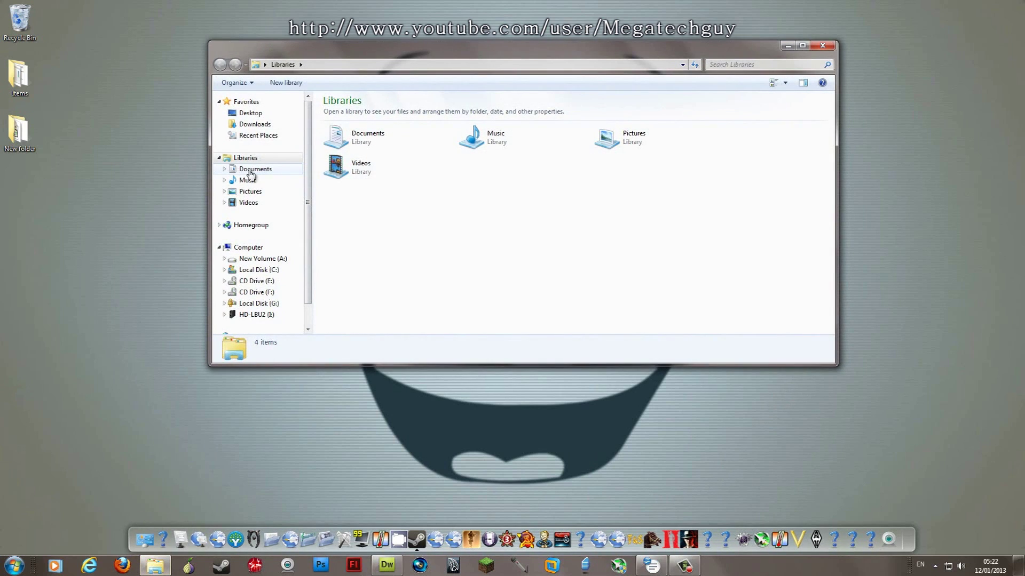
{"action": "left_click", "coordinate": [276, 169]}
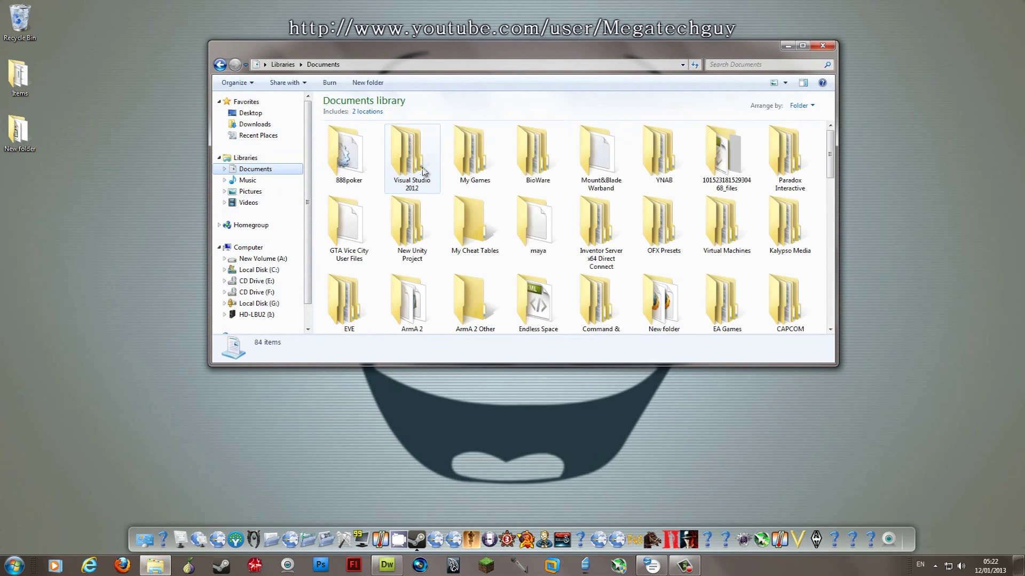
{"action": "left_click", "coordinate": [539, 174]}
{"action": "double_click", "coordinate": [490, 171]}
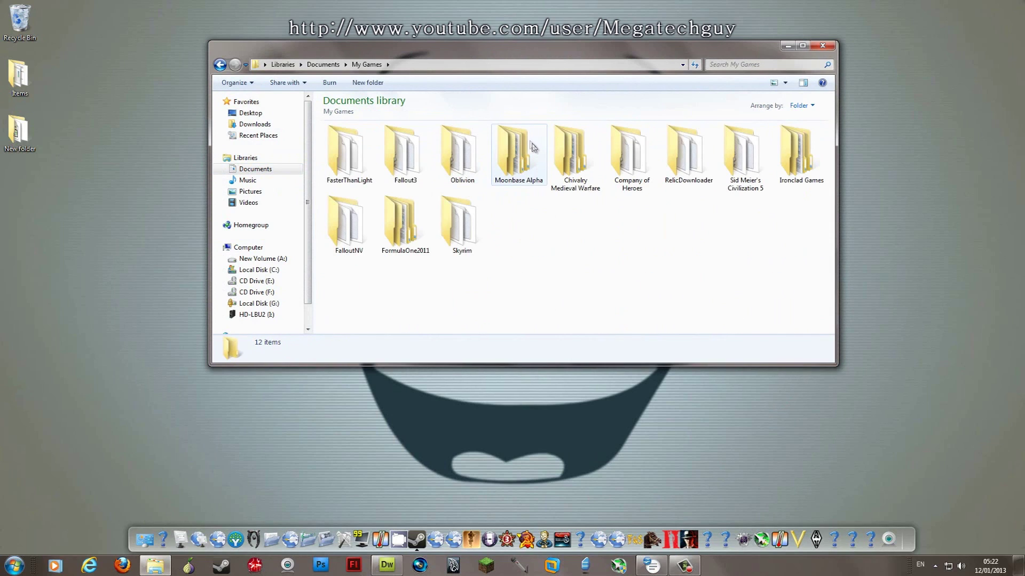
{"action": "double_click", "coordinate": [404, 152]}
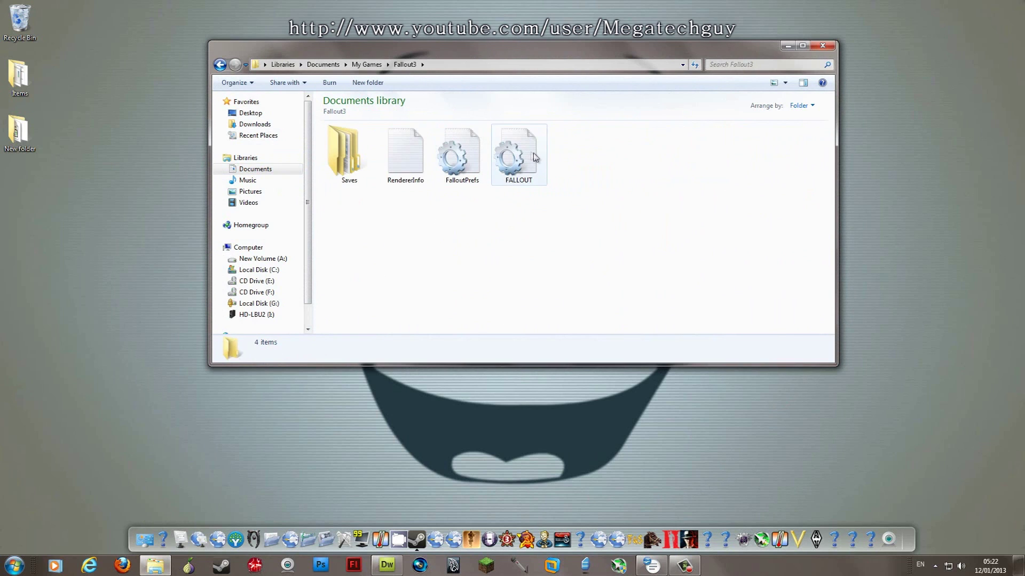
{"action": "double_click", "coordinate": [504, 160]}
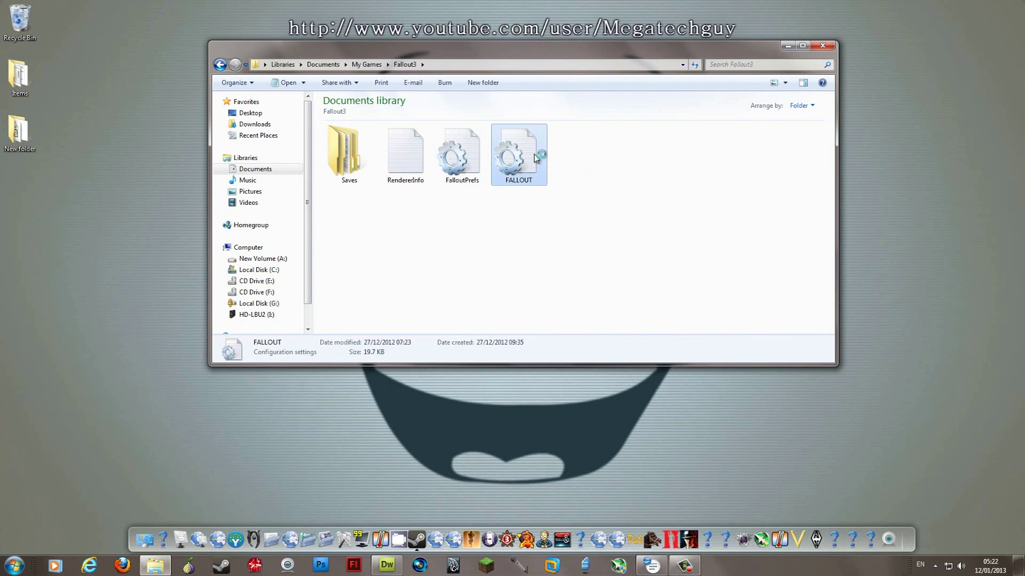
Place the FALLOUT file and the OpenOffice Writer directions document side by side, each filling half of the screen
{"action": "left_click_drag", "start_coordinate": [638, 196], "coordinate": [1, 213]}
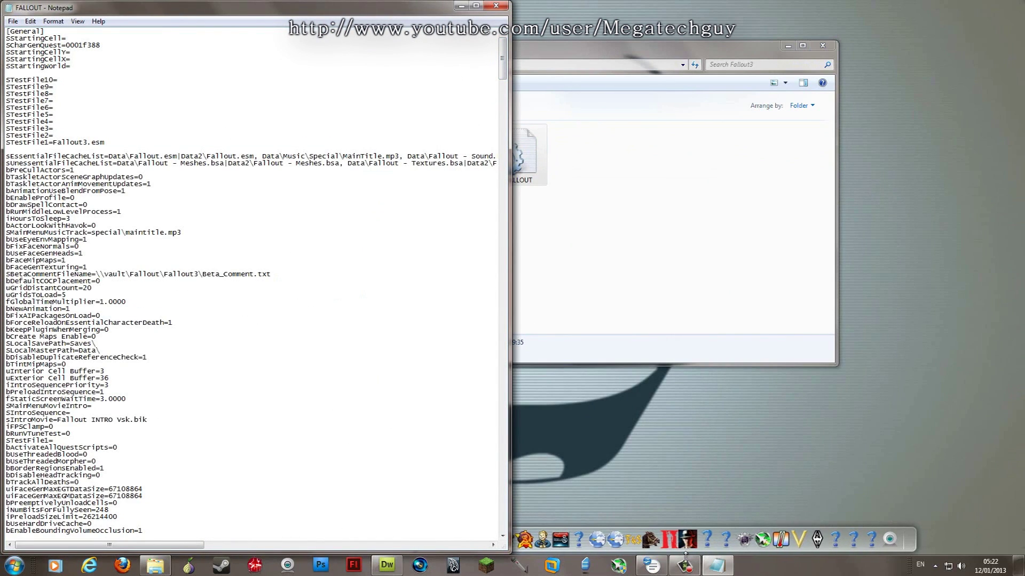
{"action": "left_click", "coordinate": [651, 566]}
{"action": "left_click_drag", "start_coordinate": [362, 5], "coordinate": [1024, 224]}
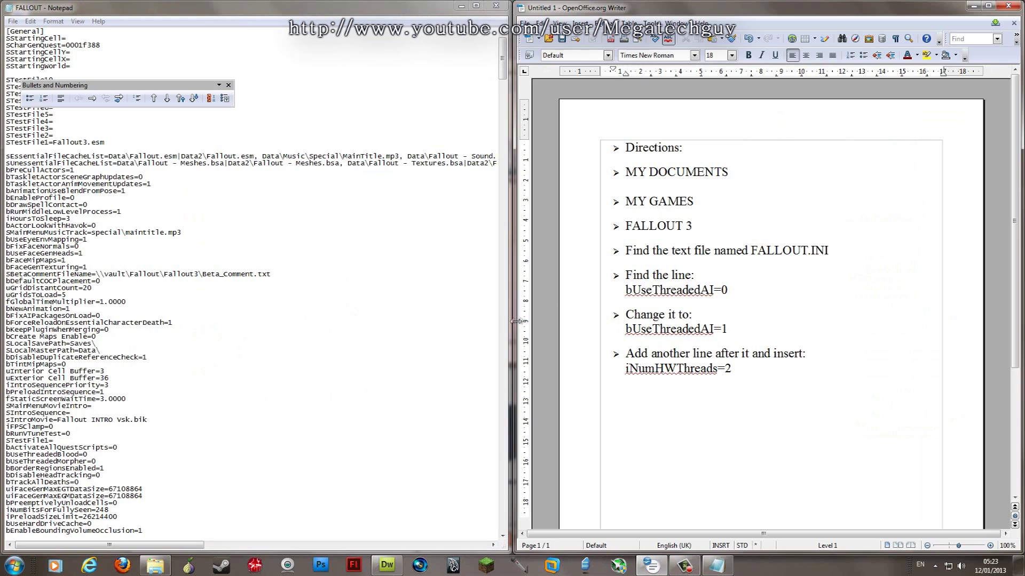
Open a text search in the FALLOUT file and copy the line bUseThreadedAI=0 from the directions document
{"action": "left_click", "coordinate": [371, 292]}
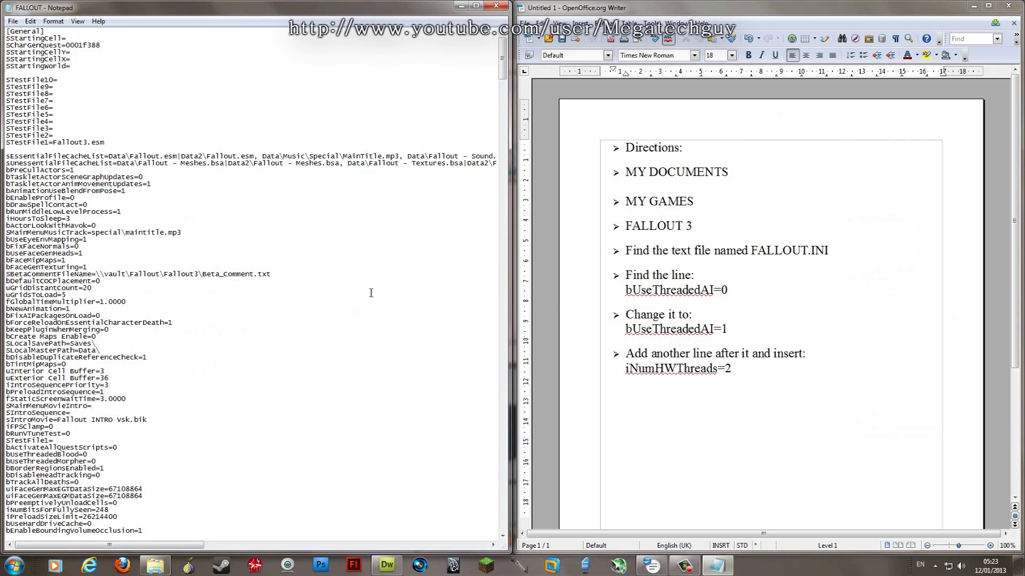
{"action": "key", "text": "ctrl+f"}
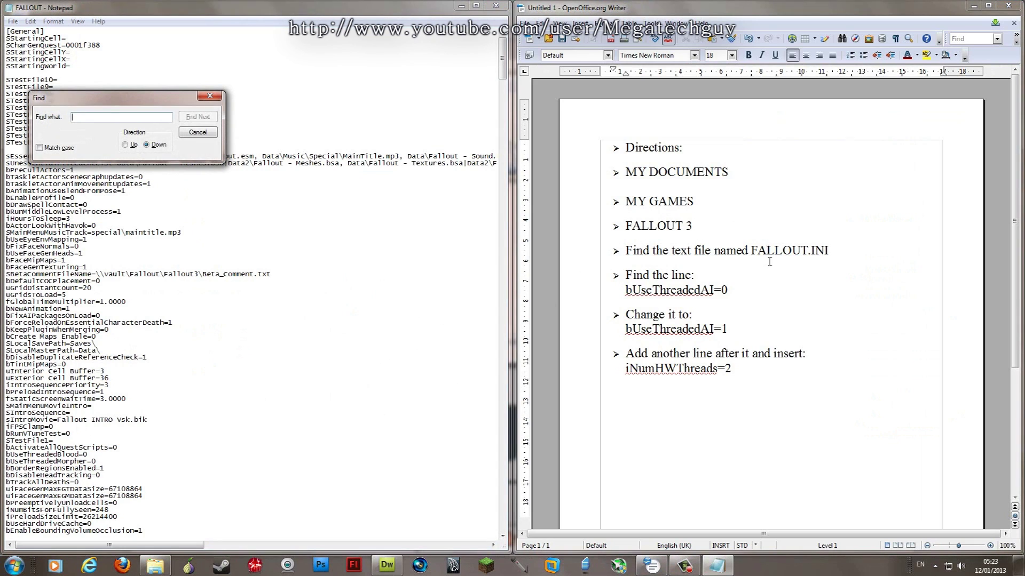
{"action": "left_click", "coordinate": [731, 290]}
{"action": "triple_click", "coordinate": [731, 291]}
{"action": "left_click", "coordinate": [731, 290]}
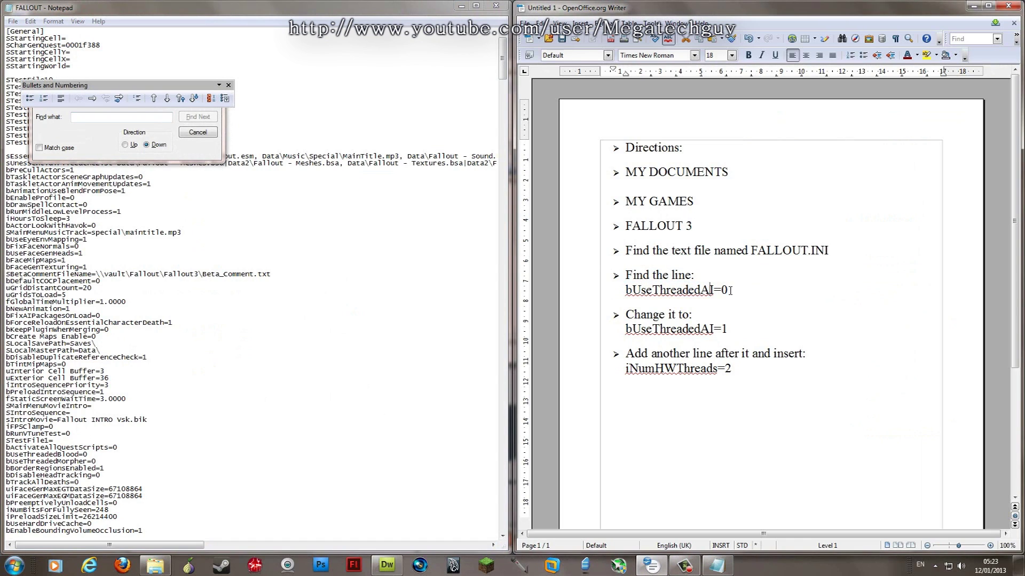
{"action": "left_click_drag", "start_coordinate": [731, 291], "coordinate": [624, 291]}
{"action": "right_click", "coordinate": [650, 291]}
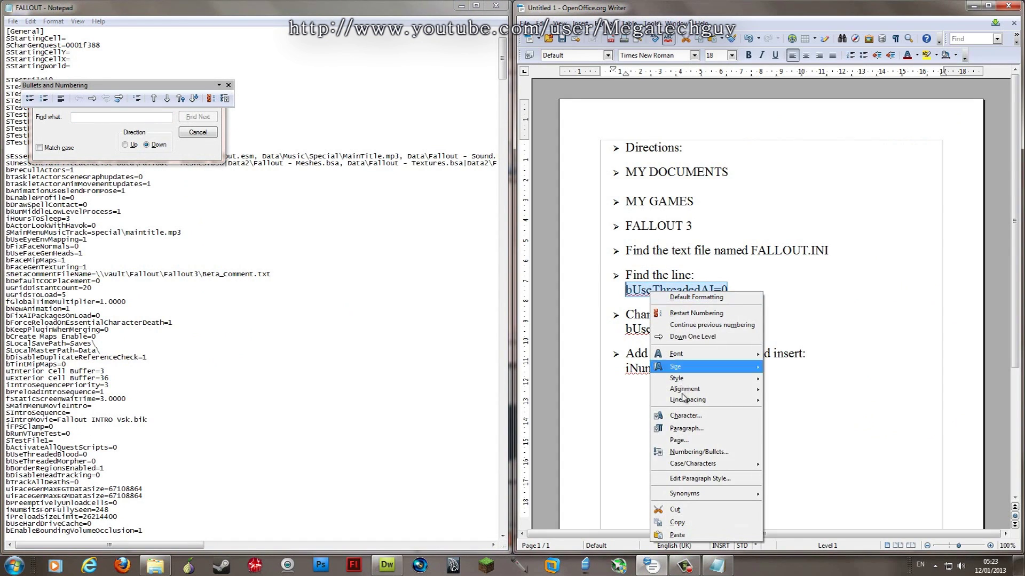
{"action": "left_click", "coordinate": [676, 522]}
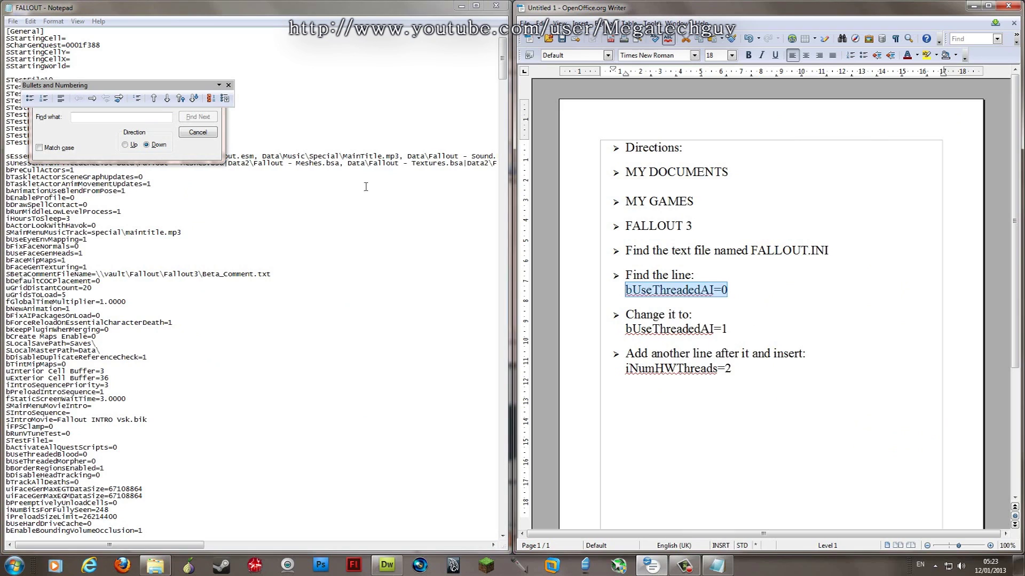
Search the FALLOUT file for the copied text bUseThreadedAI=0
{"action": "left_click", "coordinate": [170, 117]}
{"action": "right_click", "coordinate": [145, 117]}
{"action": "left_click", "coordinate": [160, 167]}
{"action": "left_click", "coordinate": [193, 118]}
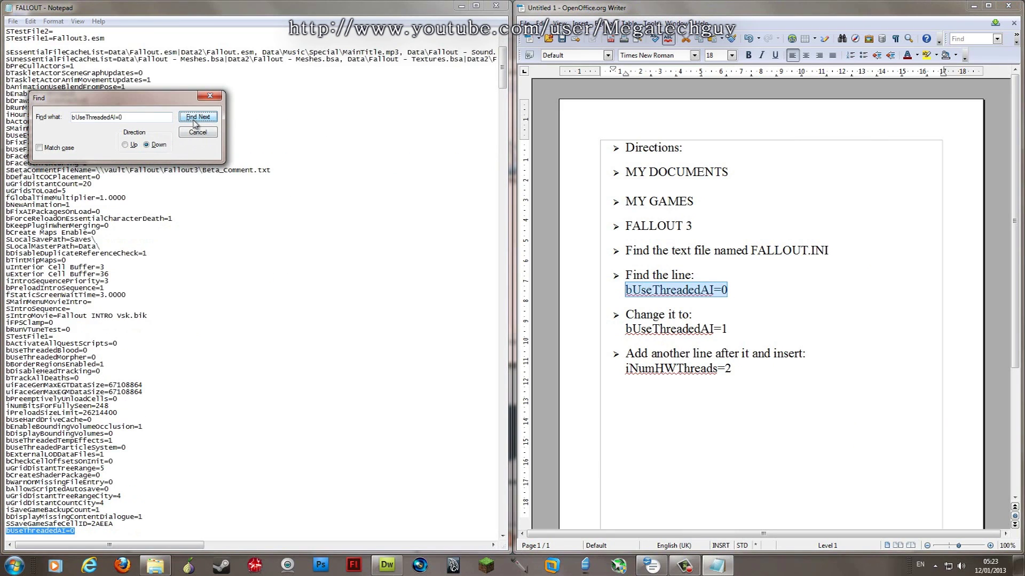
Change the value of the bUseThreadedAI line in the FALLOUT file to 1
{"action": "left_click", "coordinate": [72, 535]}
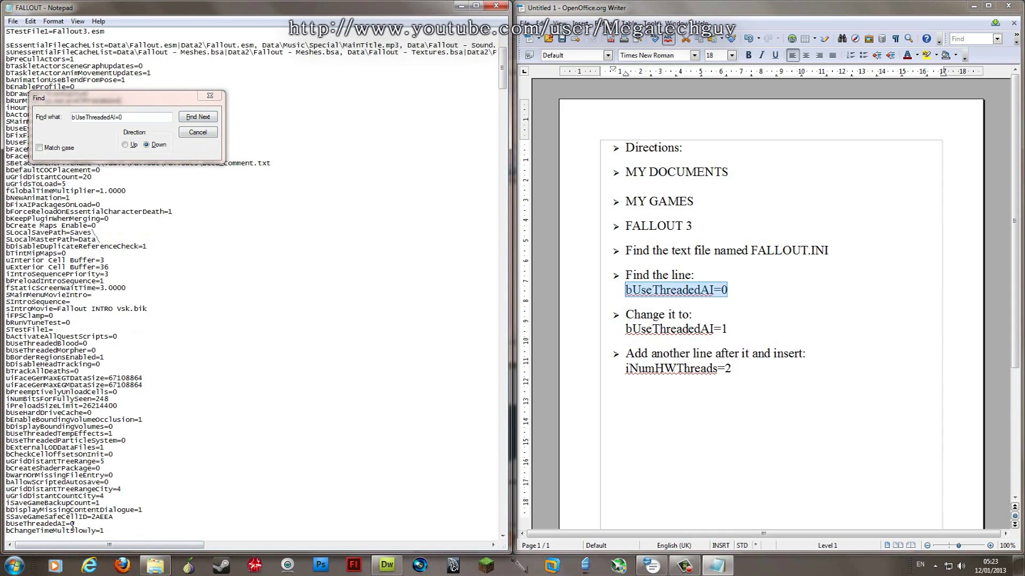
{"action": "key", "text": "BackSpace"}
{"action": "type", "text": "1"}
{"action": "left_click_drag", "start_coordinate": [70, 524], "coordinate": [76, 522]}
{"action": "left_click", "coordinate": [76, 523]}
Copy the line iNumHWThreads=2 from the directions document
{"action": "left_click_drag", "start_coordinate": [735, 368], "coordinate": [624, 368]}
{"action": "right_click", "coordinate": [659, 374]}
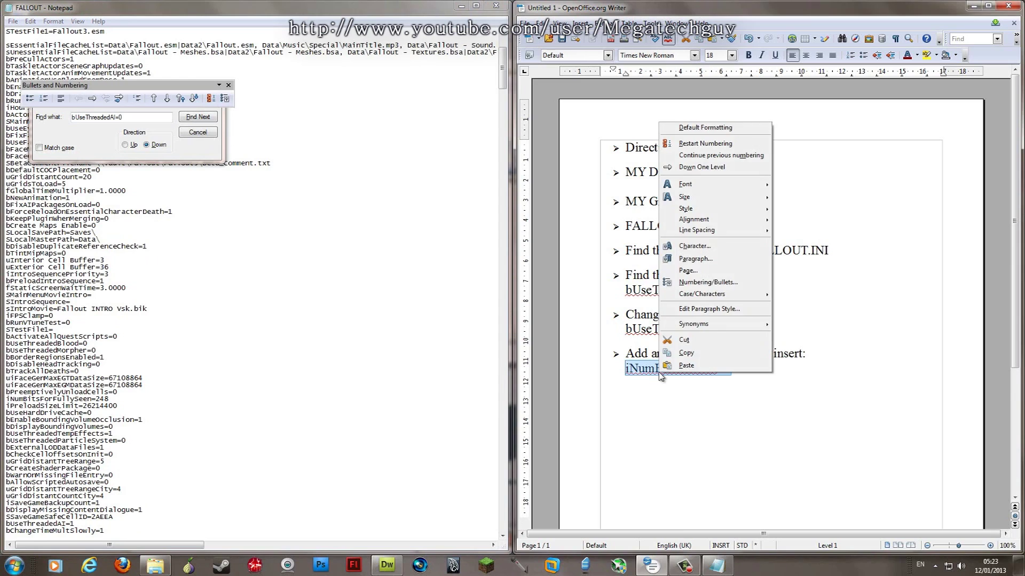
{"action": "left_click", "coordinate": [680, 354]}
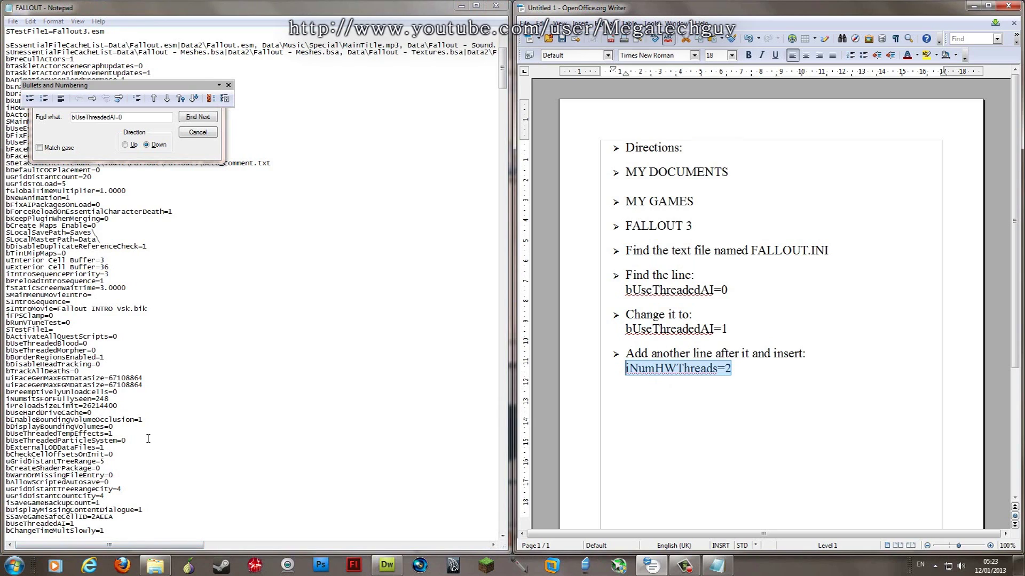
Search the rest of the FALLOUT file for bUseThreadedAI=0 and for bUseThreadedAI=1, dismissing each search message
{"action": "left_click", "coordinate": [204, 117]}
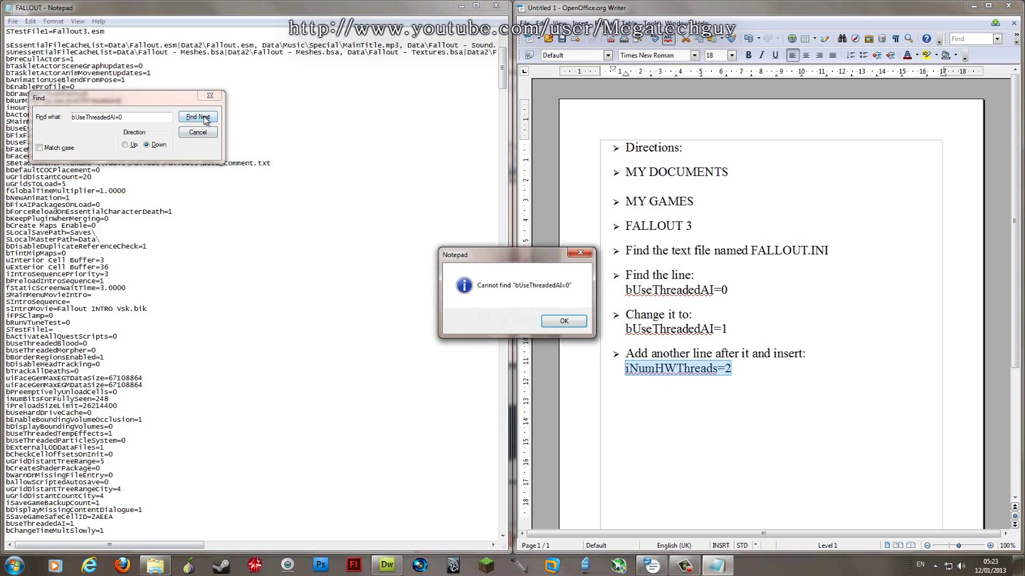
{"action": "left_click", "coordinate": [578, 331]}
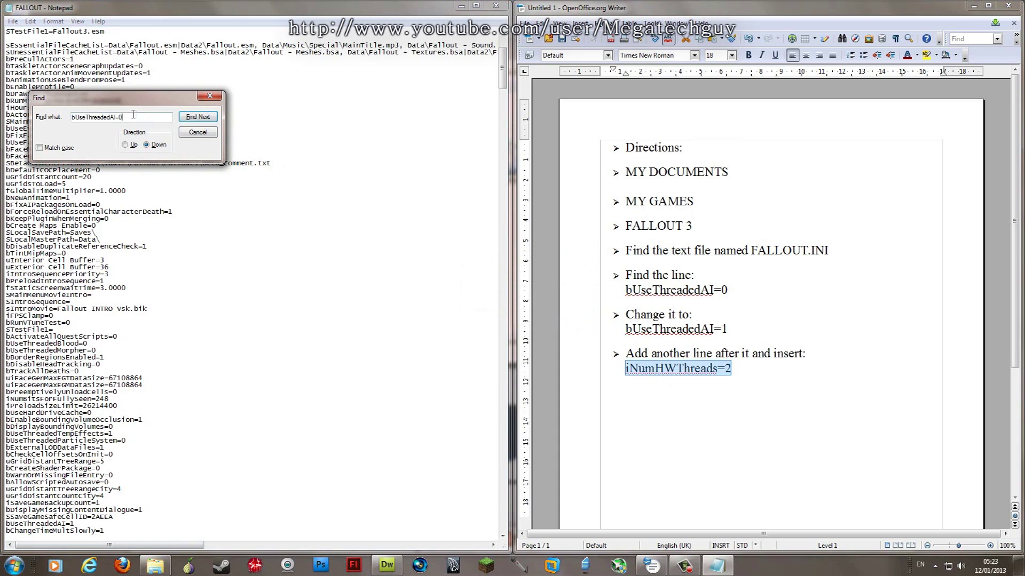
{"action": "left_click_drag", "start_coordinate": [123, 117], "coordinate": [121, 117]}
{"action": "key", "text": "Return"}
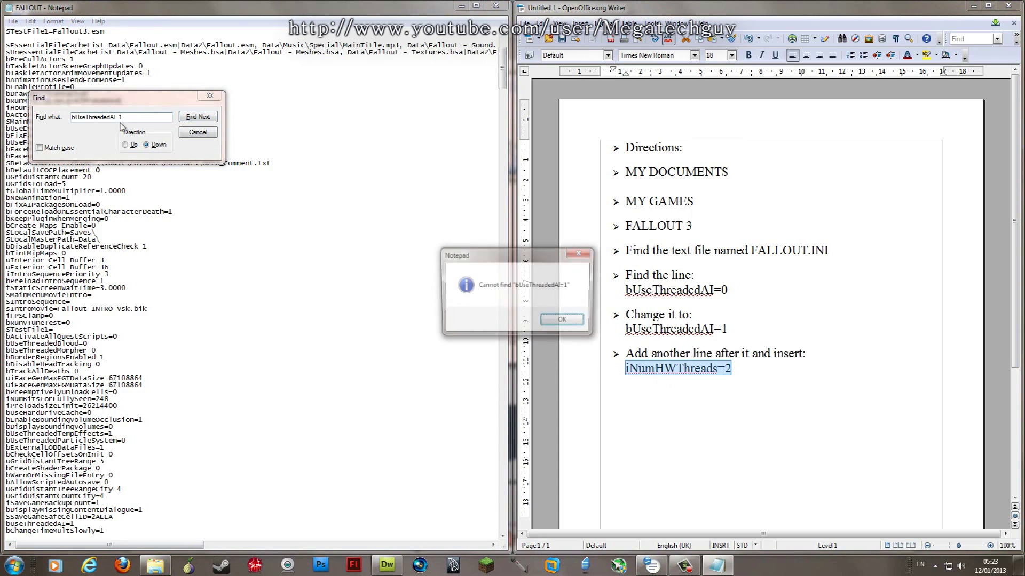
{"action": "left_click", "coordinate": [563, 322]}
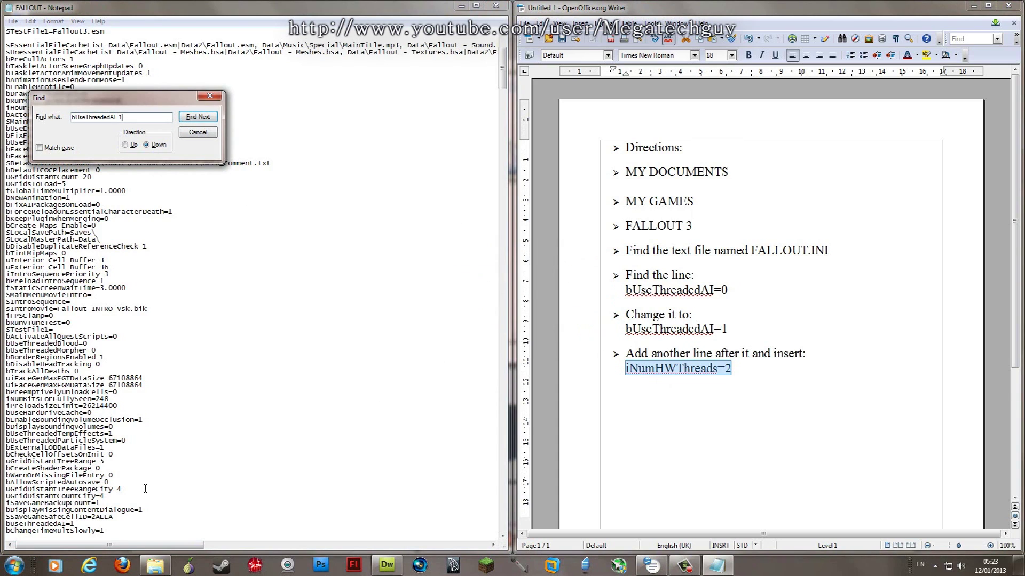
Insert the copied line iNumHWThreads=2 directly below bUseThreadedAI=1 in the FALLOUT file
{"action": "left_click", "coordinate": [111, 508]}
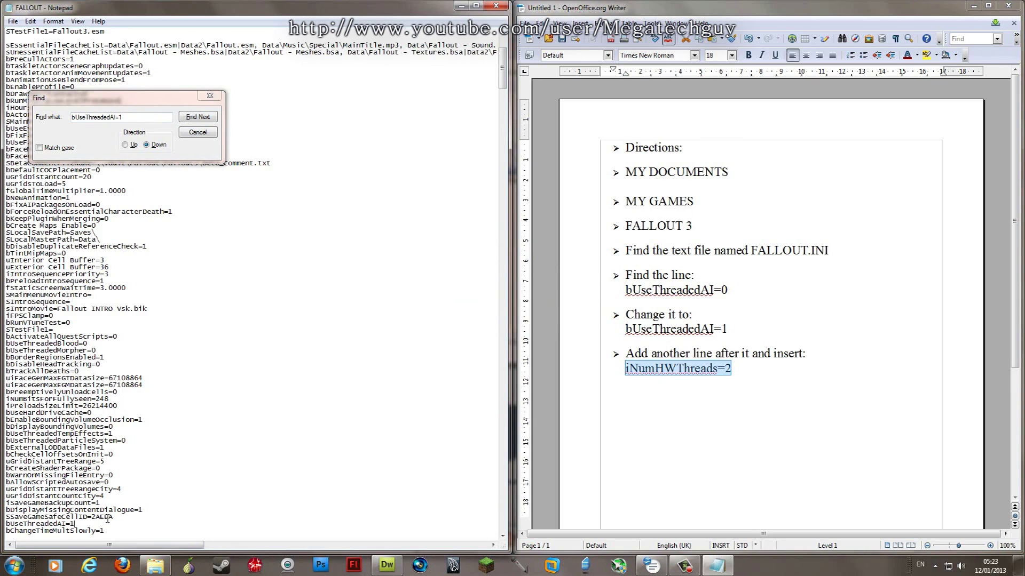
{"action": "key", "text": "Down"}
{"action": "key", "text": "Down"}
{"action": "key", "text": "End"}
{"action": "key", "text": "Return"}
{"action": "key", "text": "ctrl+v"}
{"action": "scroll", "coordinate": [161, 496], "scroll_direction": "down", "scroll_amount": 1}
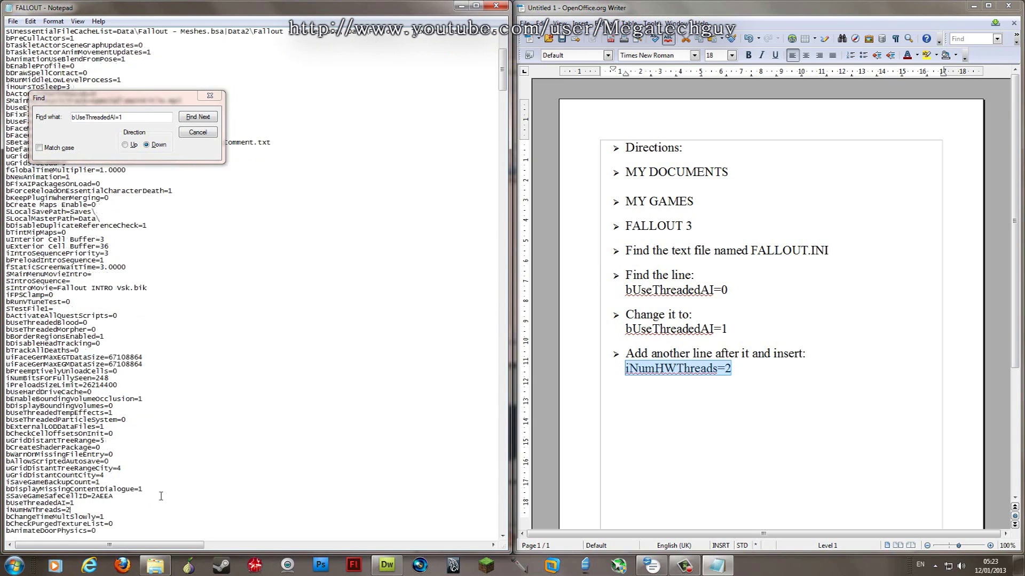
Save the FALLOUT file and minimize the text file, directions document and folder windows
{"action": "left_click", "coordinate": [12, 21]}
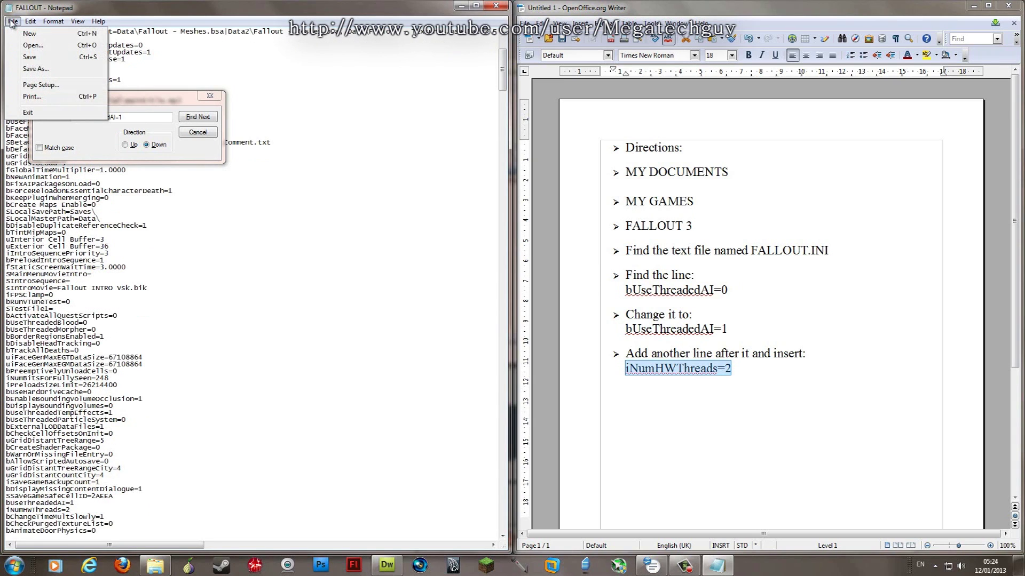
{"action": "left_click", "coordinate": [29, 58]}
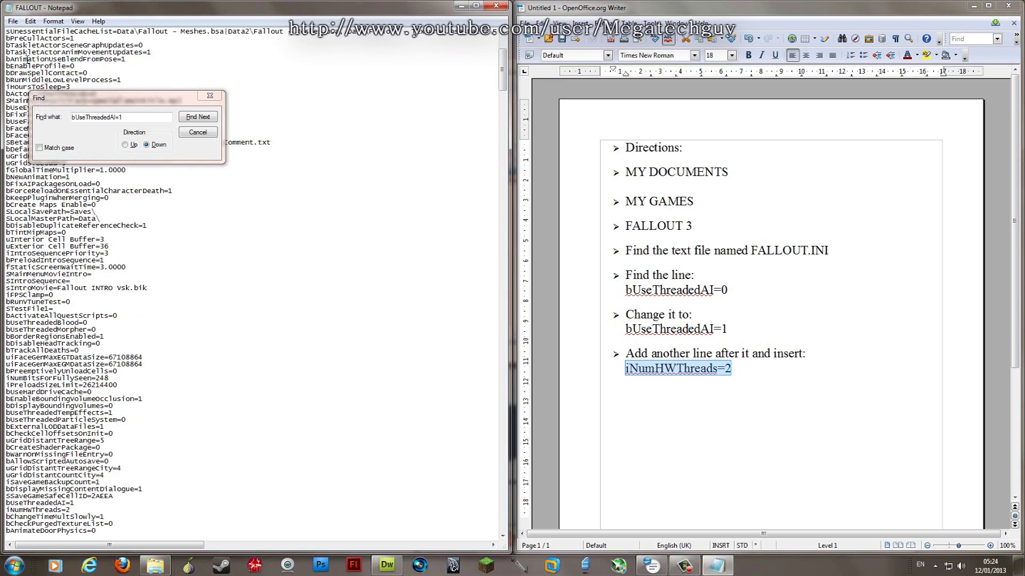
{"action": "left_click", "coordinate": [460, 6]}
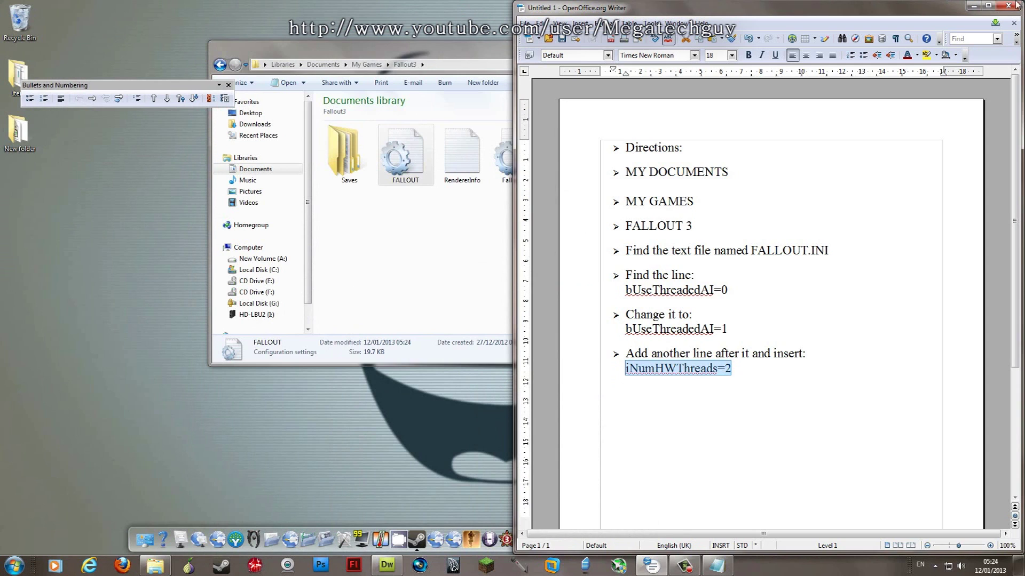
{"action": "left_click", "coordinate": [973, 5]}
{"action": "left_click", "coordinate": [793, 40]}
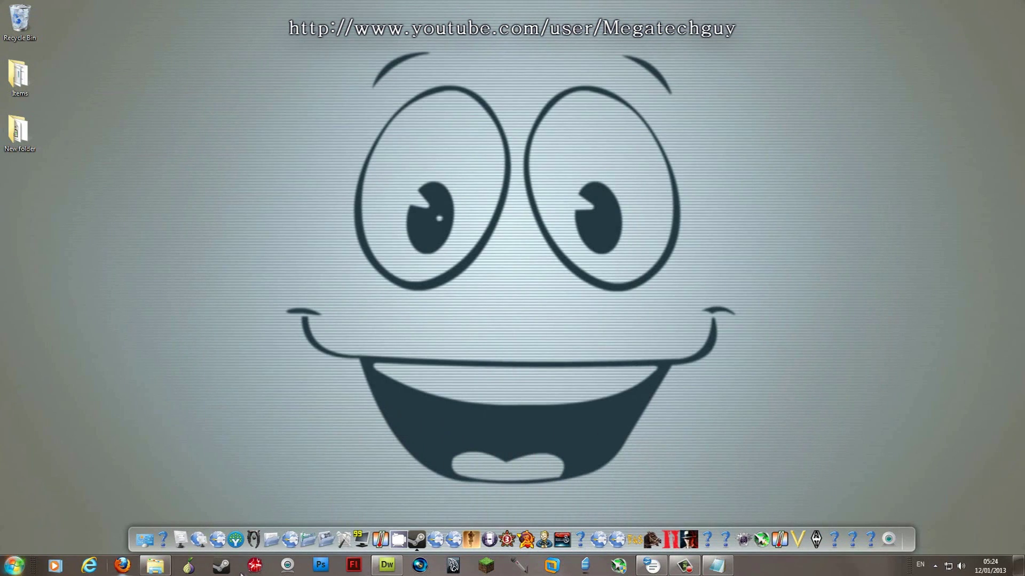
Switch to Steam, launch Fallout 3 - Game of the Year Edition and continue from the last saved game
{"action": "left_click", "coordinate": [221, 566]}
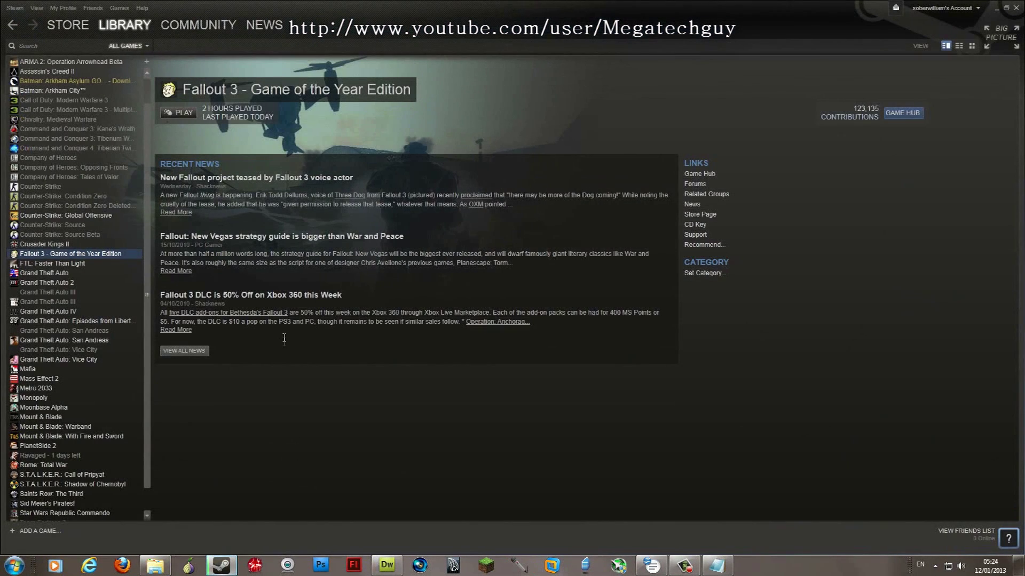
{"action": "left_click", "coordinate": [179, 113]}
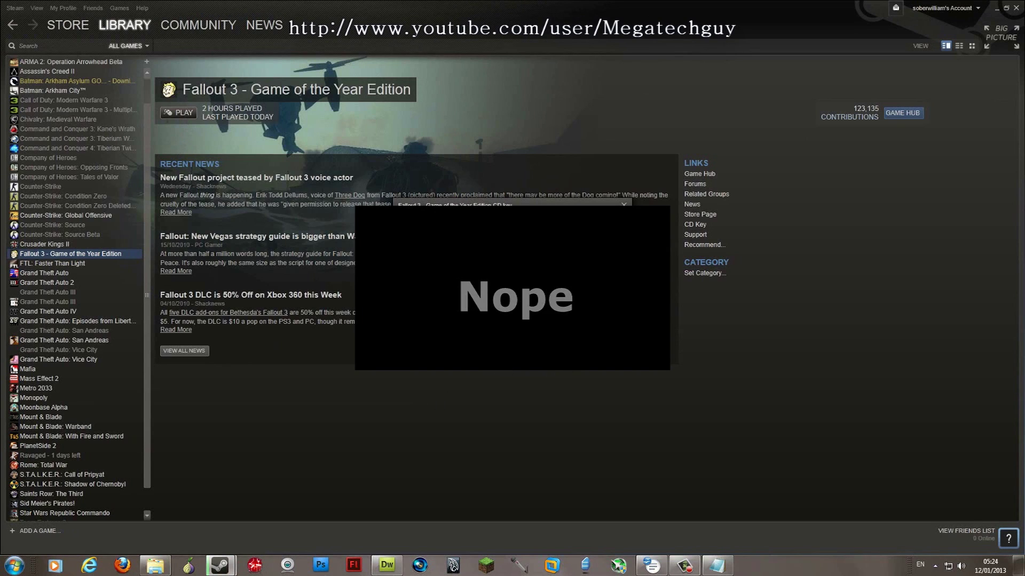
{"action": "left_click", "coordinate": [500, 368]}
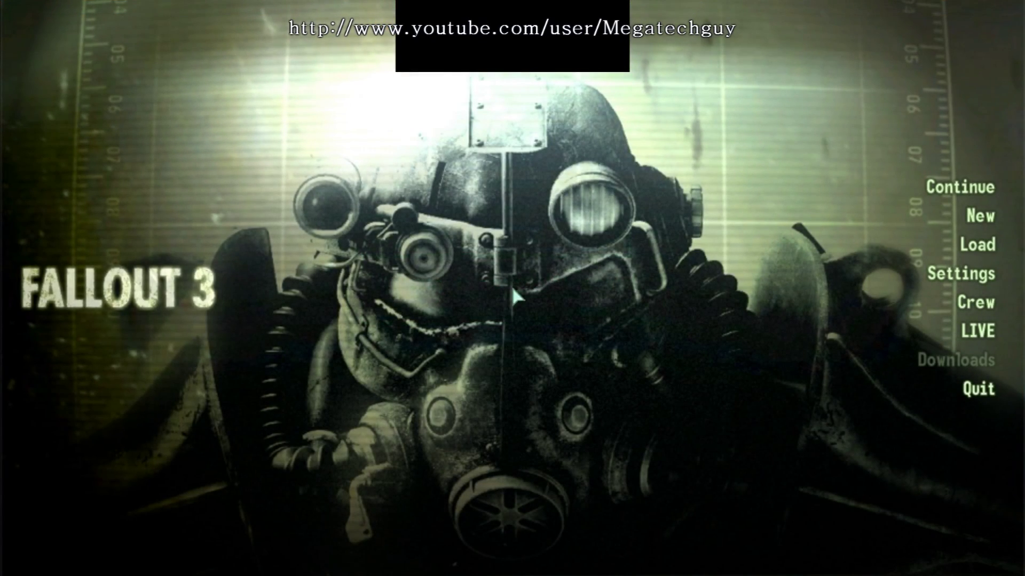
{"action": "left_click", "coordinate": [940, 187]}
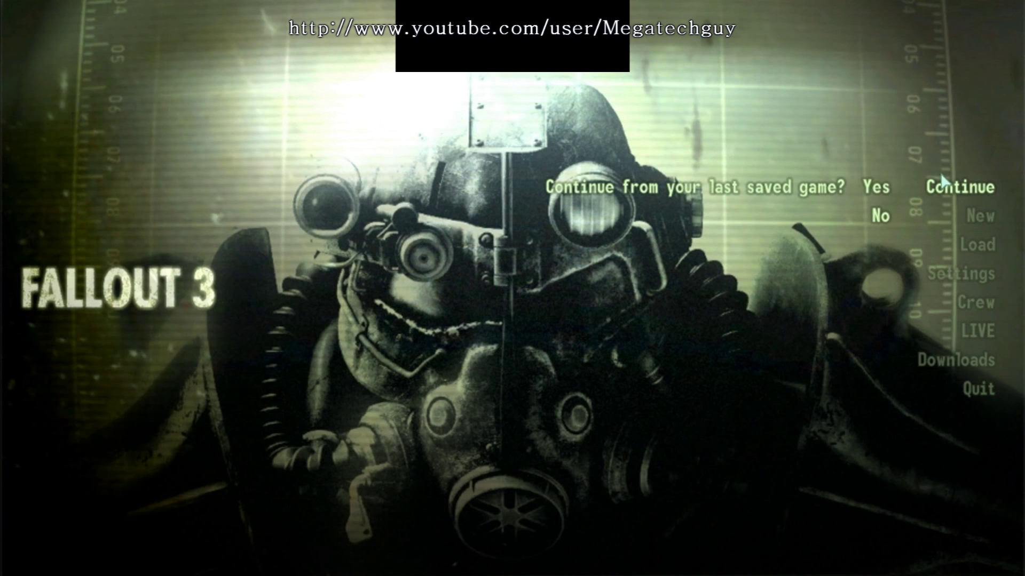
{"action": "left_click", "coordinate": [875, 186]}
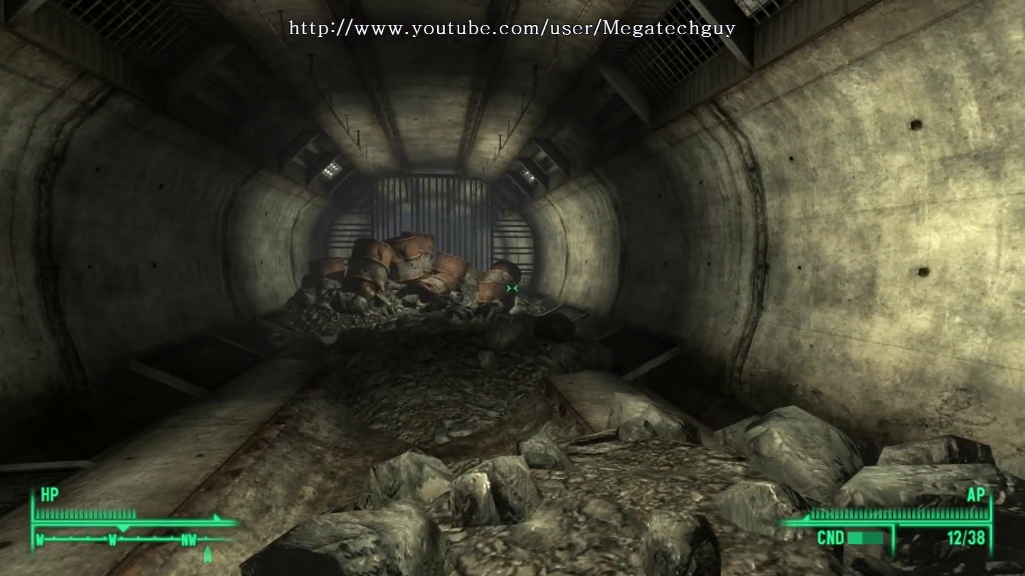
{"action": "key", "text": "w"}
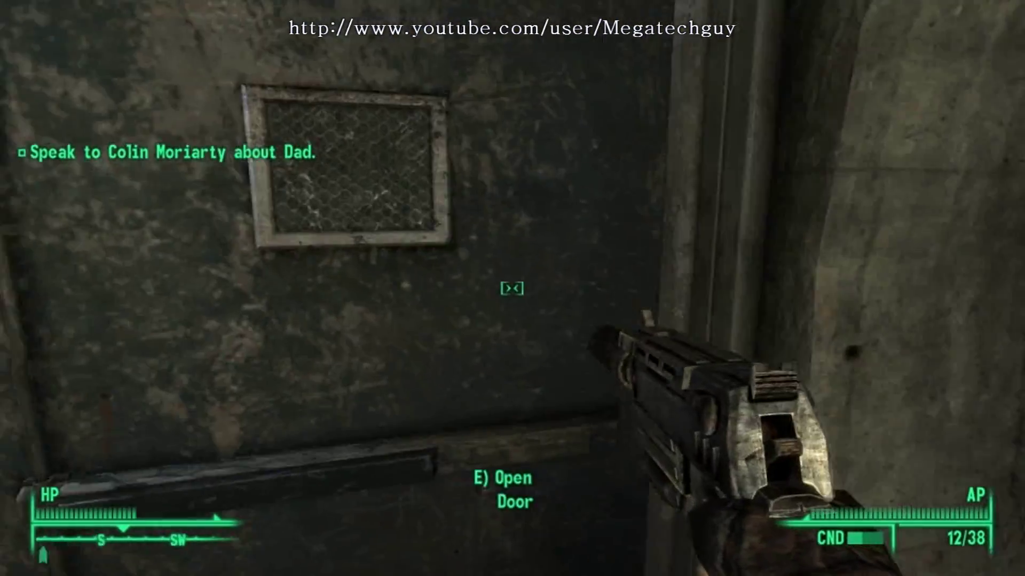
{"action": "key", "text": "e"}
{"action": "key", "text": "w"}
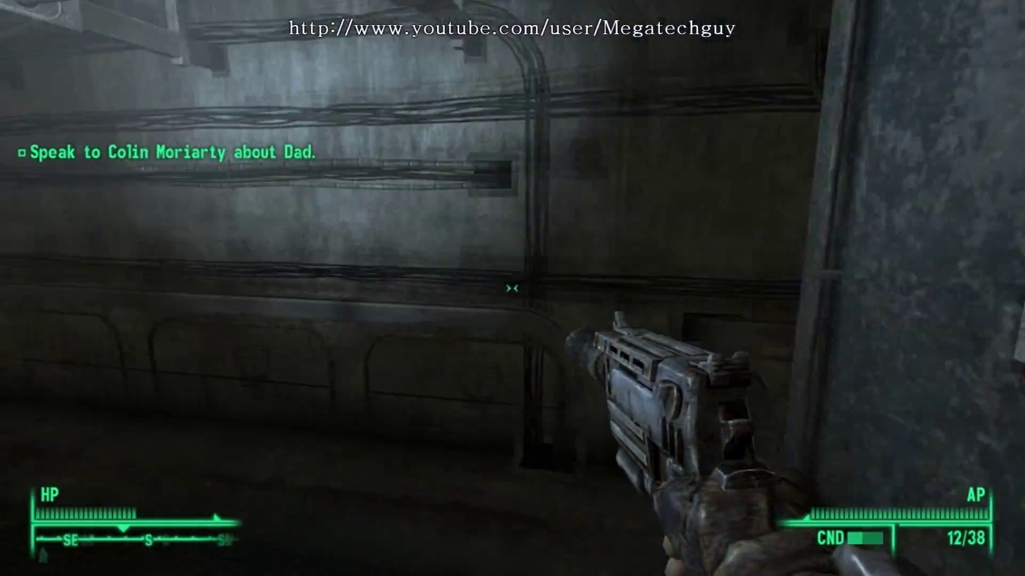
{"action": "key", "text": "w"}
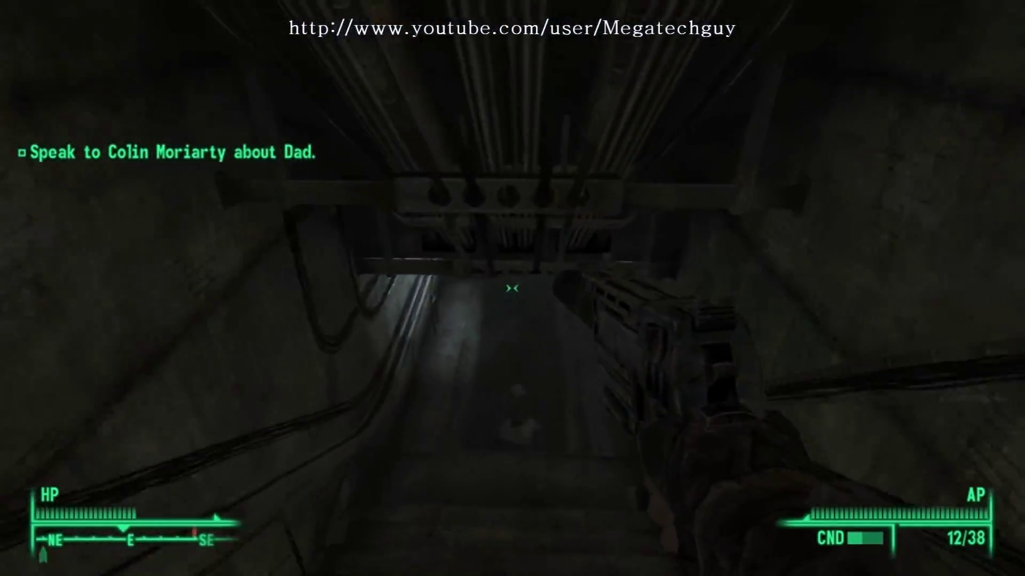
{"action": "key", "text": "w"}
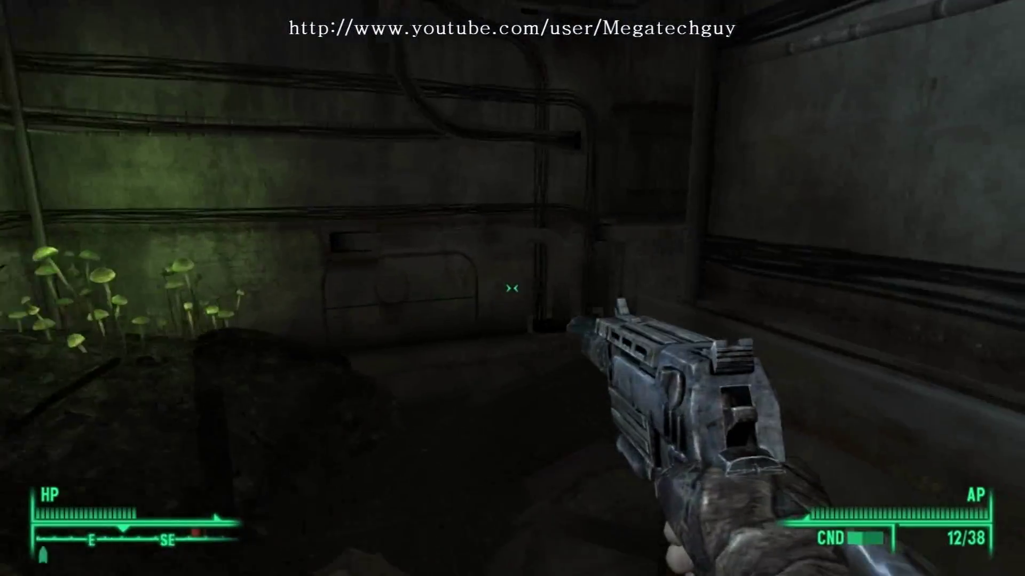
Advance into the pillared room and shoot the feral ghouls there to test that the game runs
{"action": "key", "text": "w"}
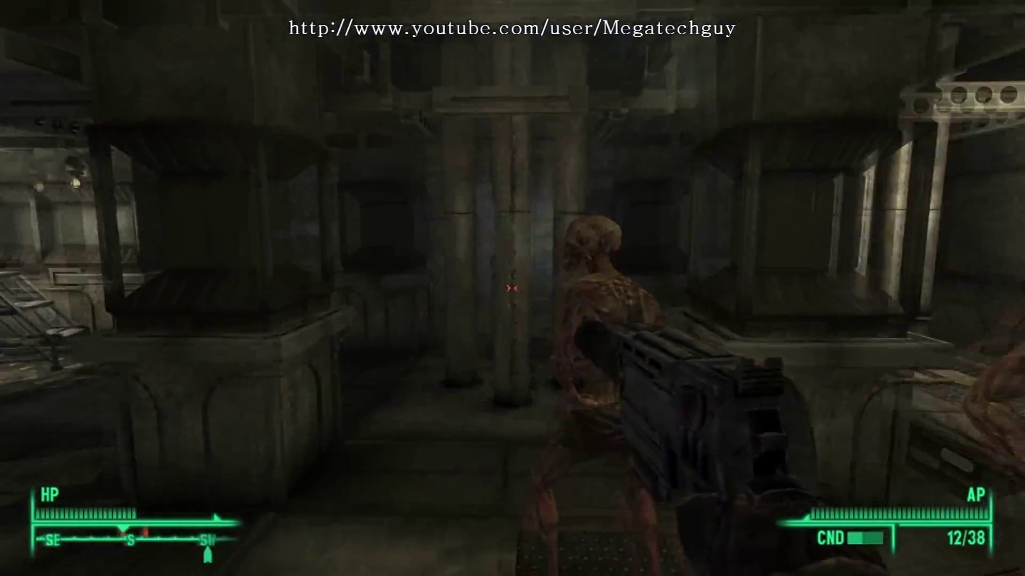
{"action": "left_click", "coordinate": [512, 288]}
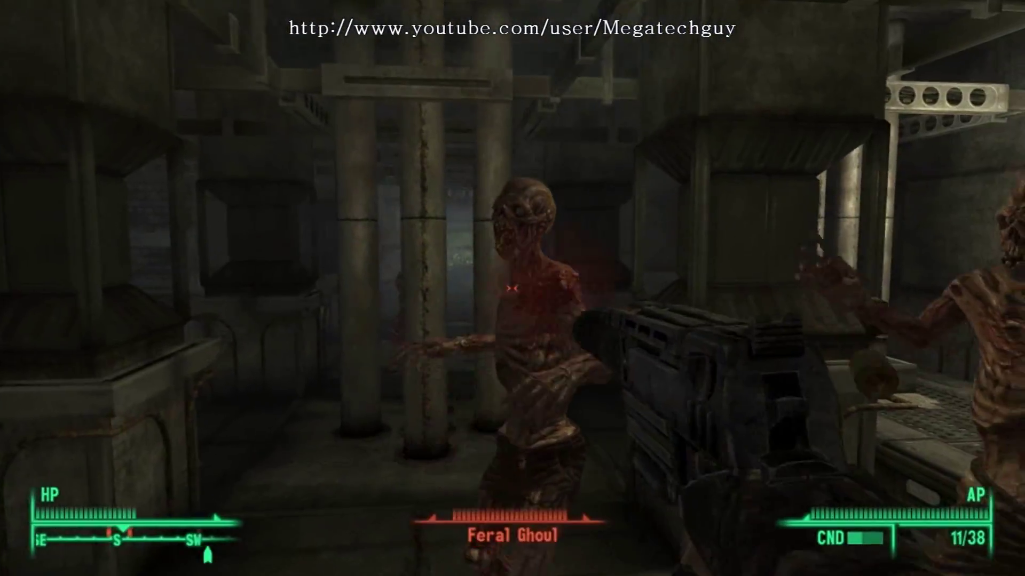
{"action": "left_click", "coordinate": [512, 288]}
{"action": "left_click", "coordinate": [512, 289]}
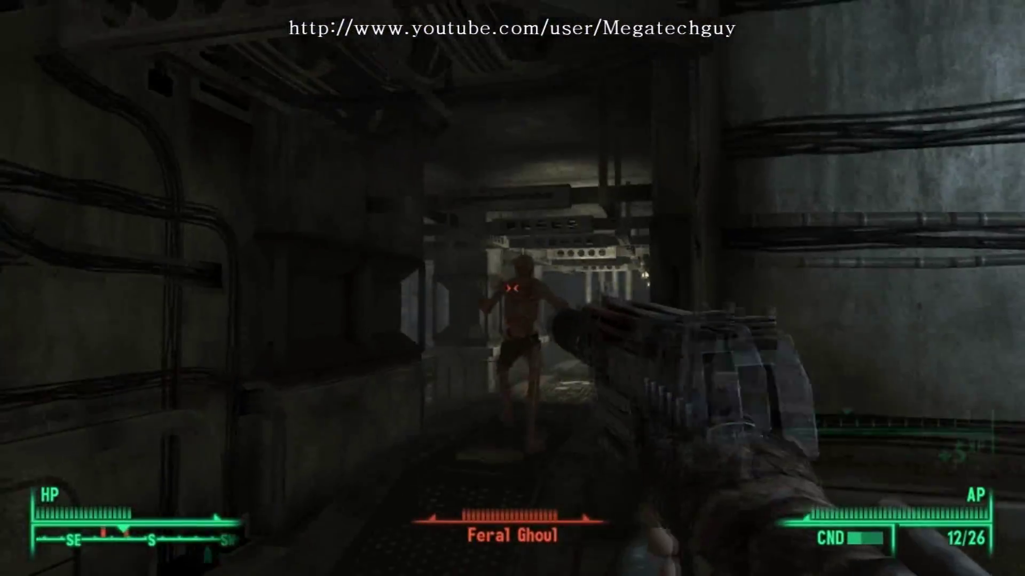
Shoot the feral ghouls attacking in the corridor near the glowing green mushrooms
{"action": "left_click", "coordinate": [512, 289]}
{"action": "left_click", "coordinate": [512, 288]}
{"action": "left_click", "coordinate": [512, 288]}
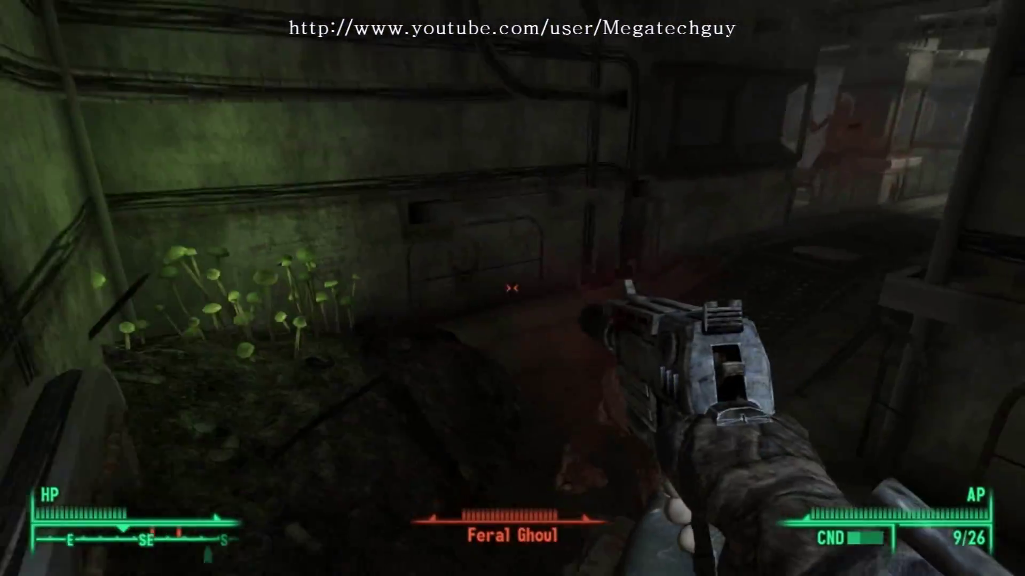
{"action": "left_click", "coordinate": [512, 288]}
{"action": "left_click", "coordinate": [513, 288]}
{"action": "left_click", "coordinate": [513, 288]}
{"action": "left_click", "coordinate": [513, 288]}
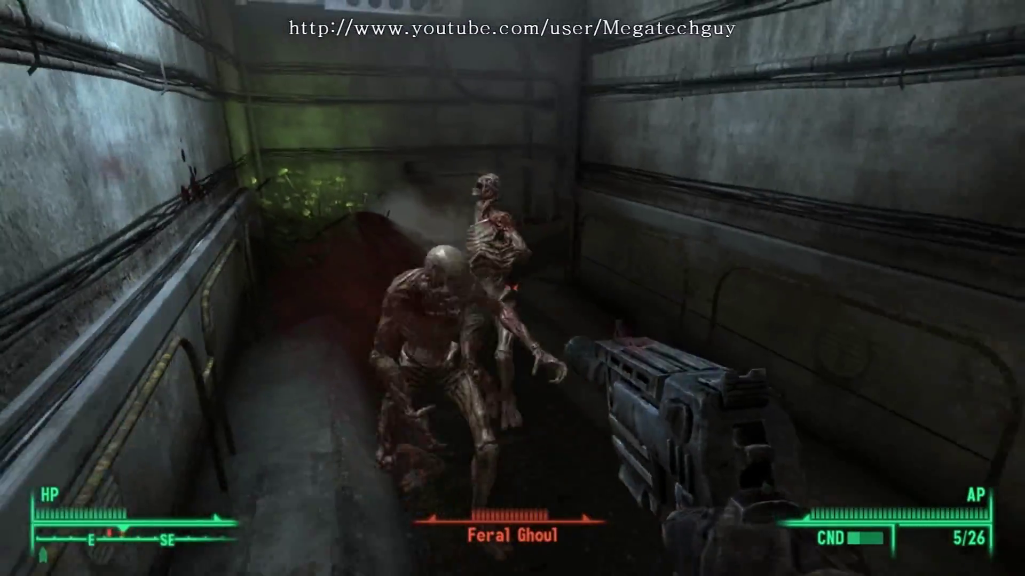
{"action": "left_click", "coordinate": [513, 288]}
{"action": "left_click", "coordinate": [513, 288]}
{"action": "left_click", "coordinate": [512, 288]}
{"action": "left_click", "coordinate": [512, 288]}
{"action": "left_click", "coordinate": [512, 288]}
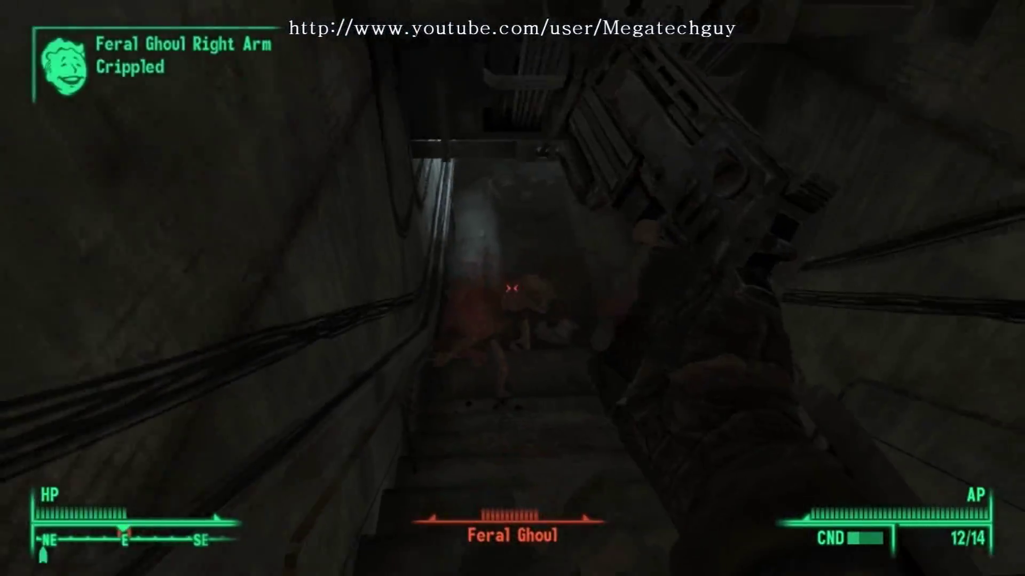
Fire at the feral ghouls on the dark staircase
{"action": "key", "text": "Tab"}
{"action": "left_click", "coordinate": [513, 288]}
{"action": "left_click", "coordinate": [513, 288]}
{"action": "left_click", "coordinate": [512, 288]}
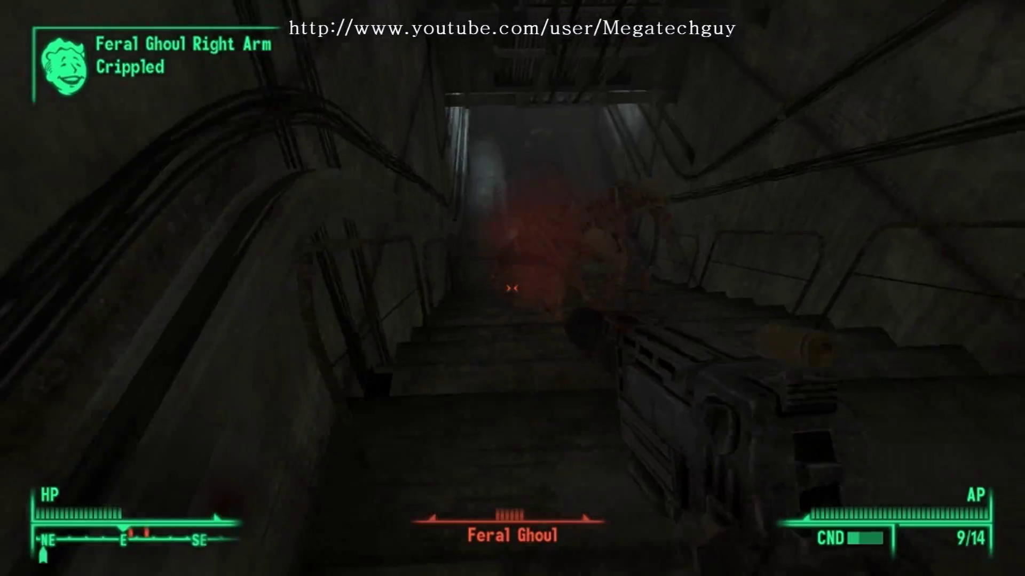
{"action": "left_click", "coordinate": [512, 288]}
{"action": "left_click", "coordinate": [512, 288]}
{"action": "left_click", "coordinate": [513, 288]}
{"action": "left_click", "coordinate": [512, 288]}
{"action": "left_click", "coordinate": [513, 288]}
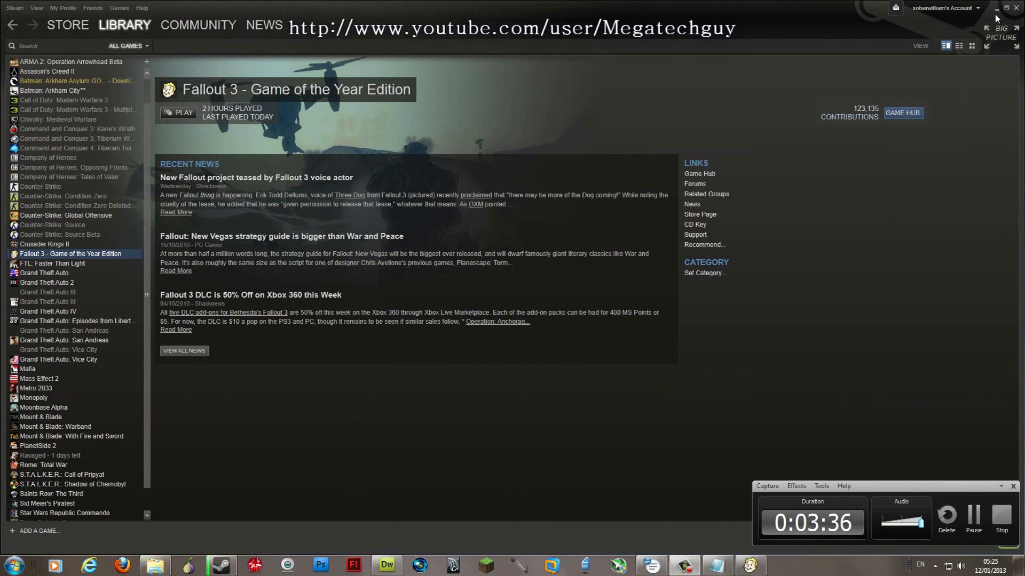
Minimize the Steam library window to return to the desktop
{"action": "left_click", "coordinate": [994, 13]}
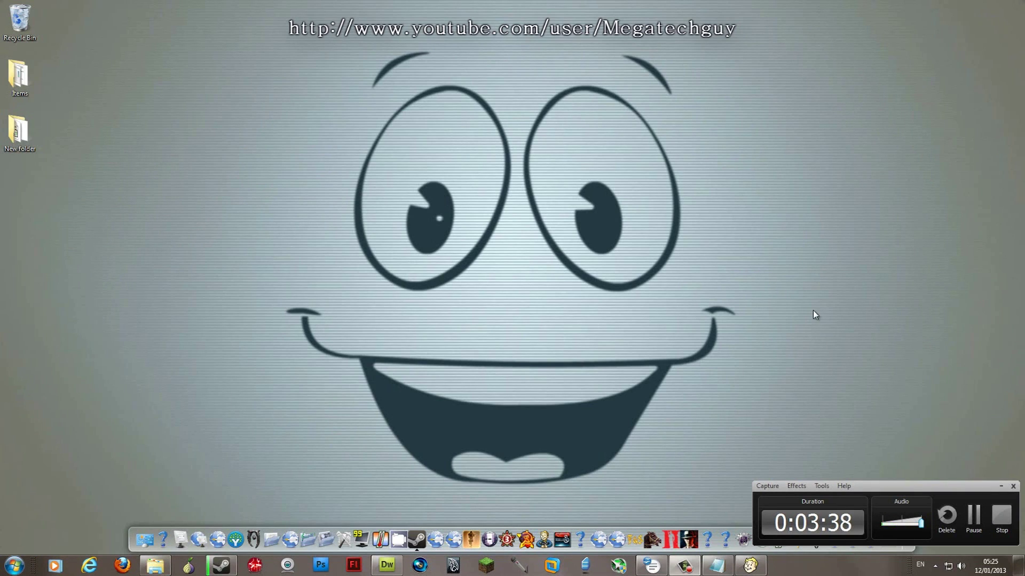